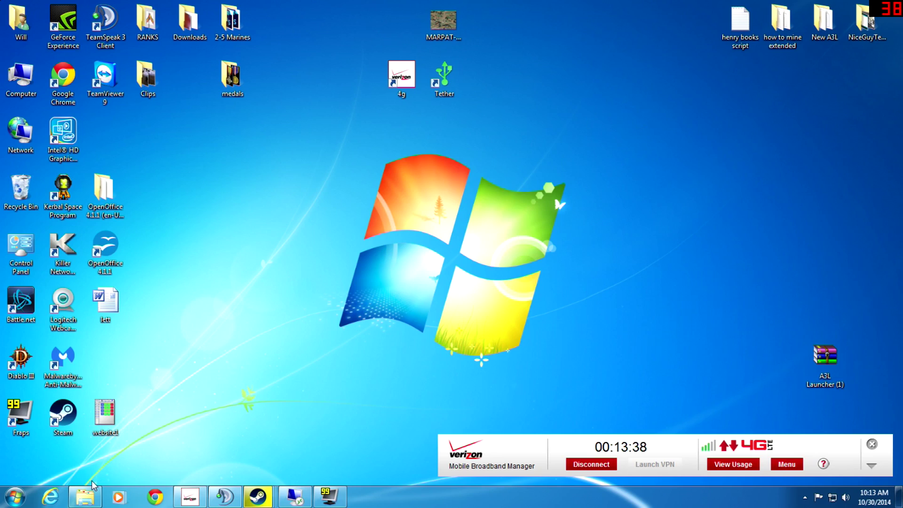
- Launch dedicatedServer.exe from the Farming Simulator 15 folder, keeping the folder window in front
click(95, 493)
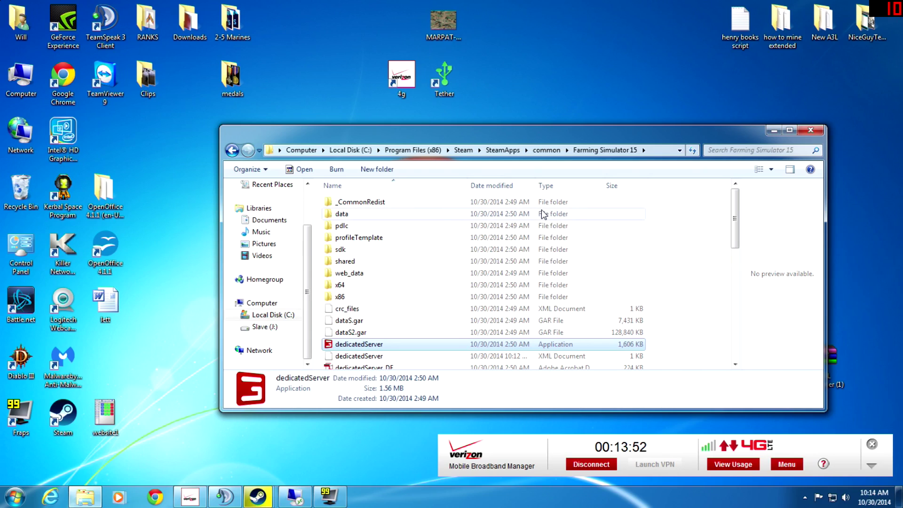
double_click(360, 346)
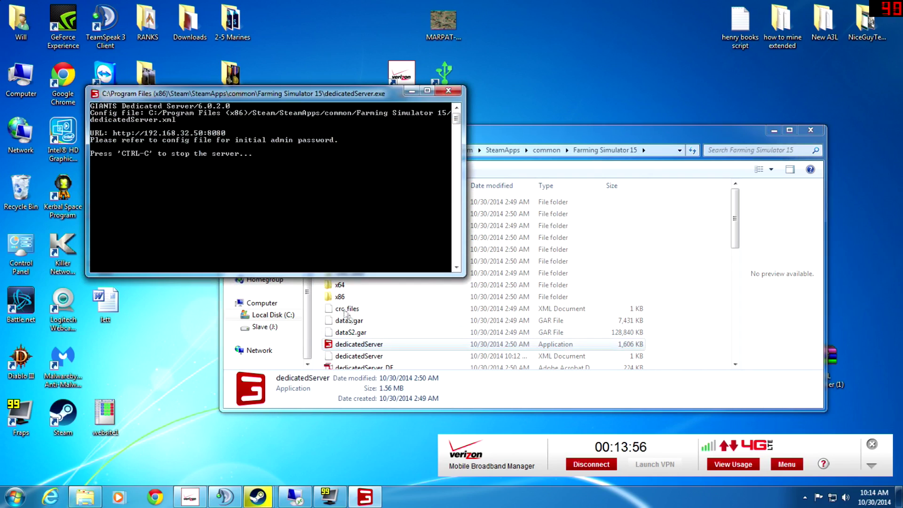
click(380, 346)
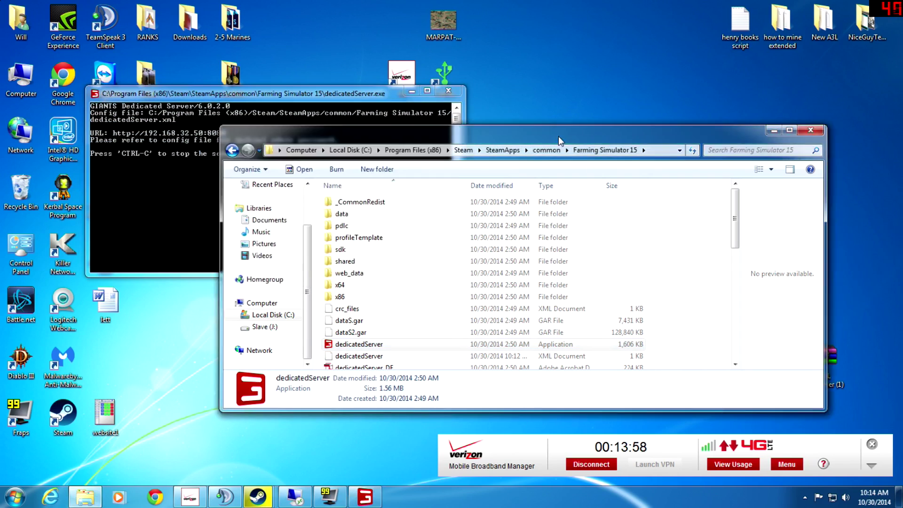
scroll(380, 346, down, 1)
scroll(380, 346, down, 9)
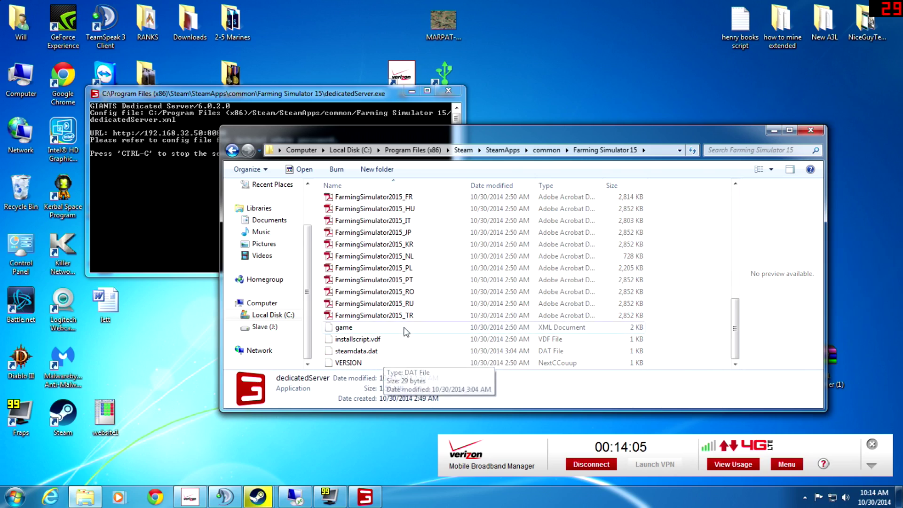
scroll(396, 345, up, 6)
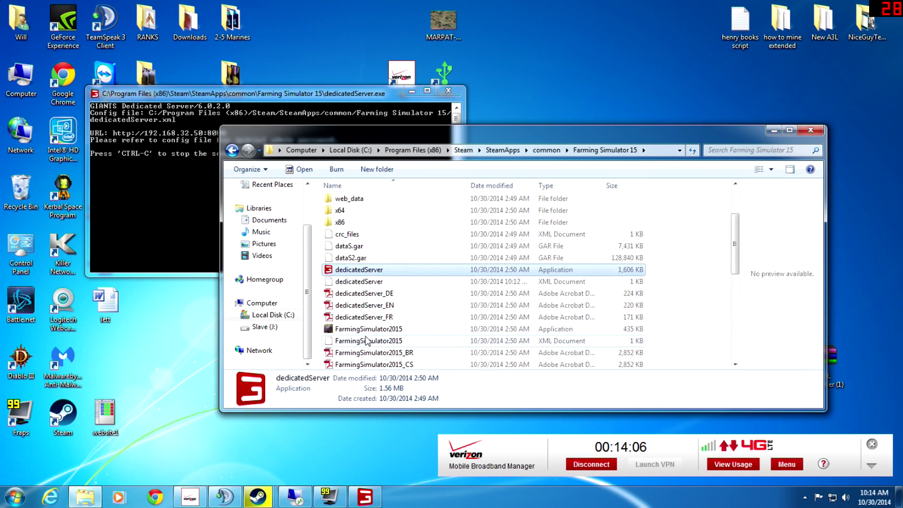
- Open dedicatedServer.xml with Notepad++ and cancel the update prompt
right_click(358, 282)
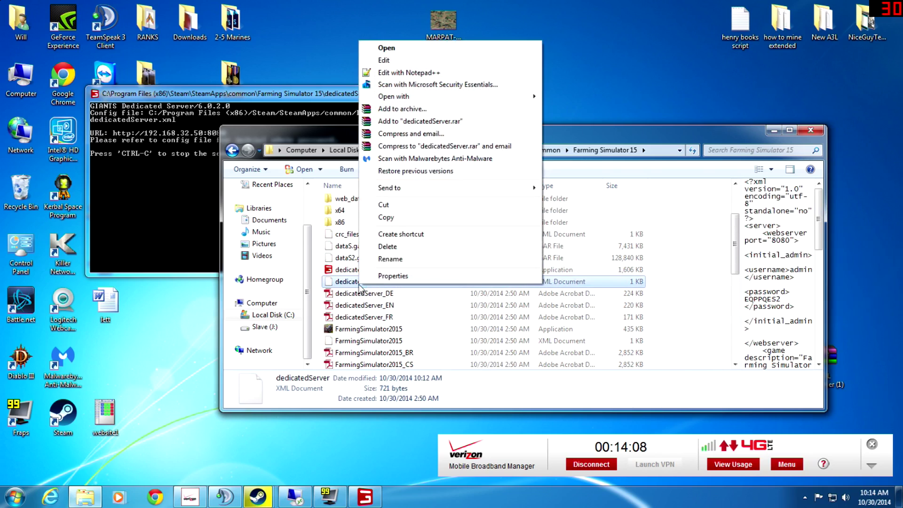
click(414, 74)
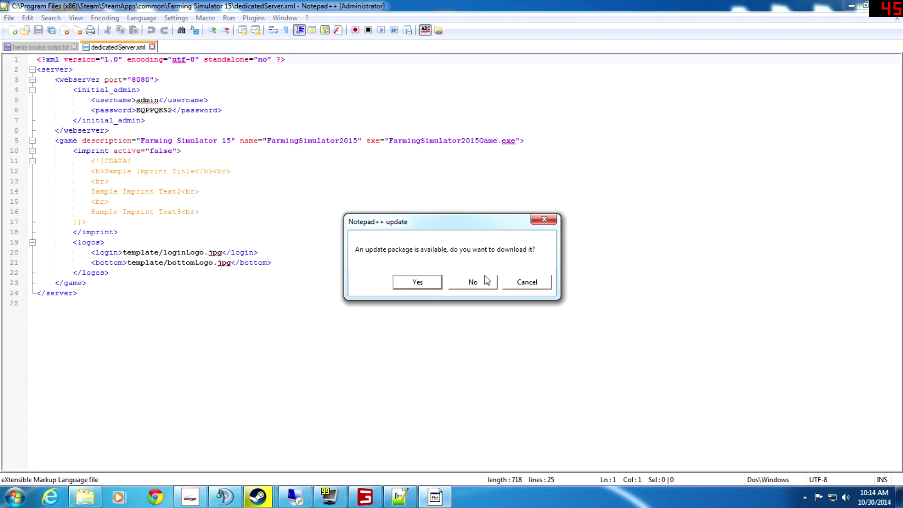
click(535, 287)
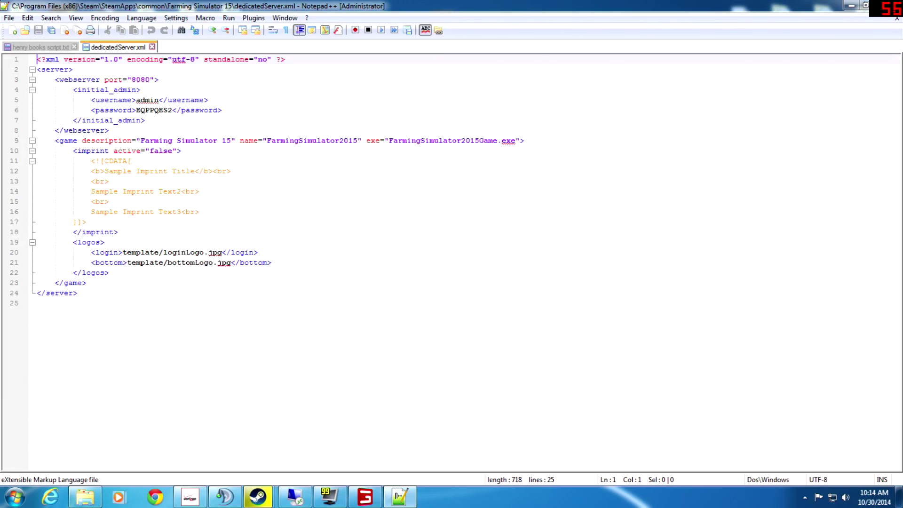
- Open a Chrome window and check the server console for its web address
click(154, 497)
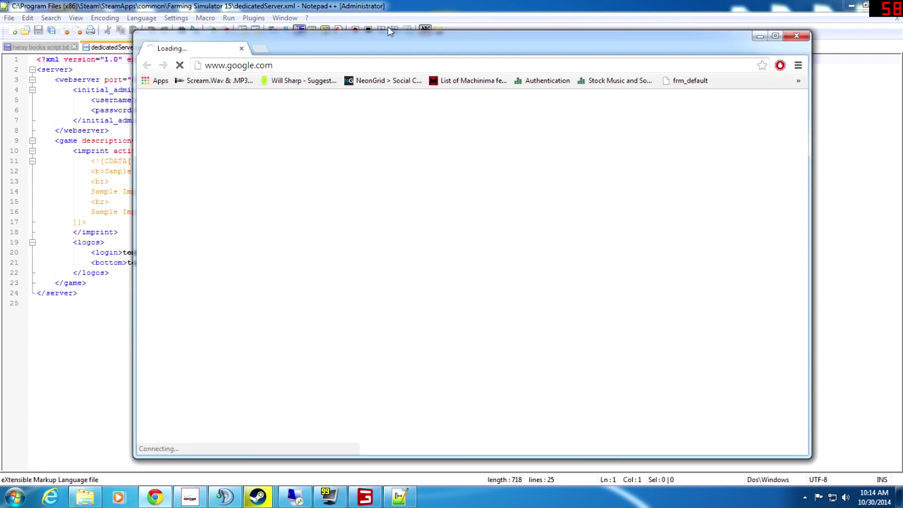
drag(393, 51, 419, 163)
key(ctrl+l)
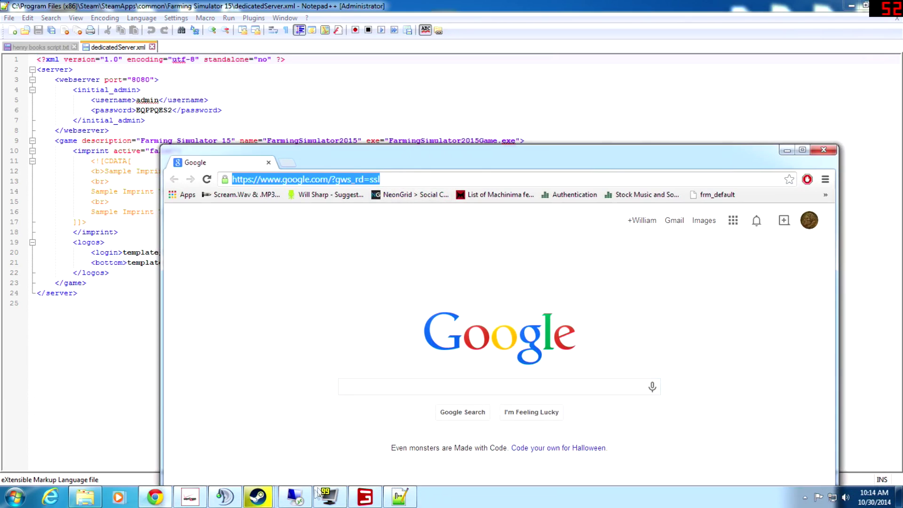
click(365, 497)
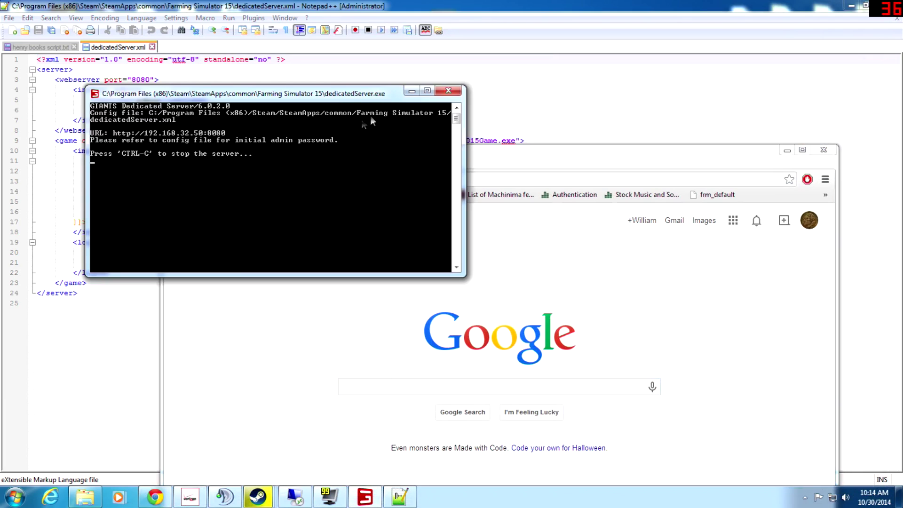
click(541, 163)
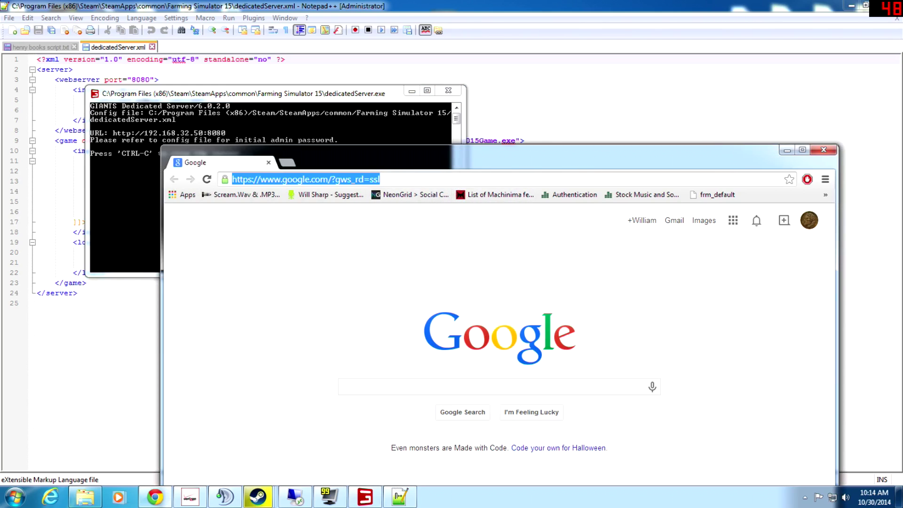
- Load the server web interface at 192.168.32.50:8080
text(192.168)
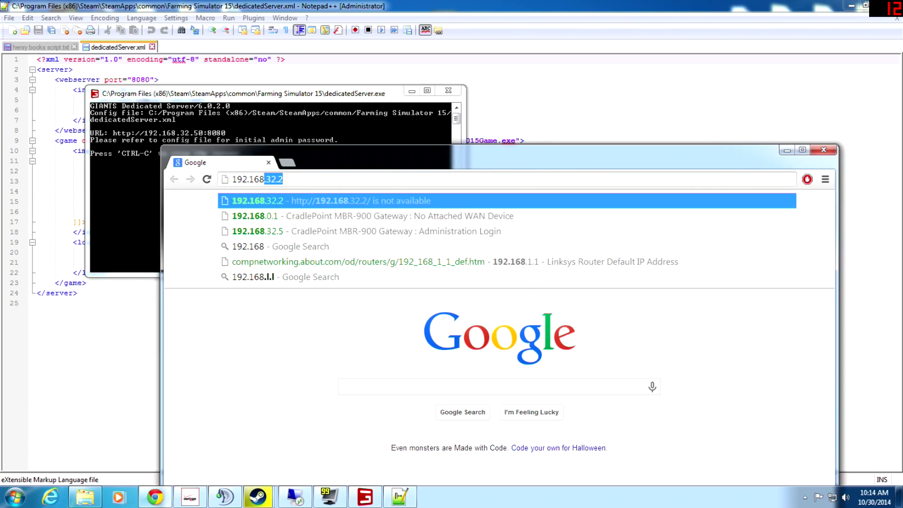
text(.32.)
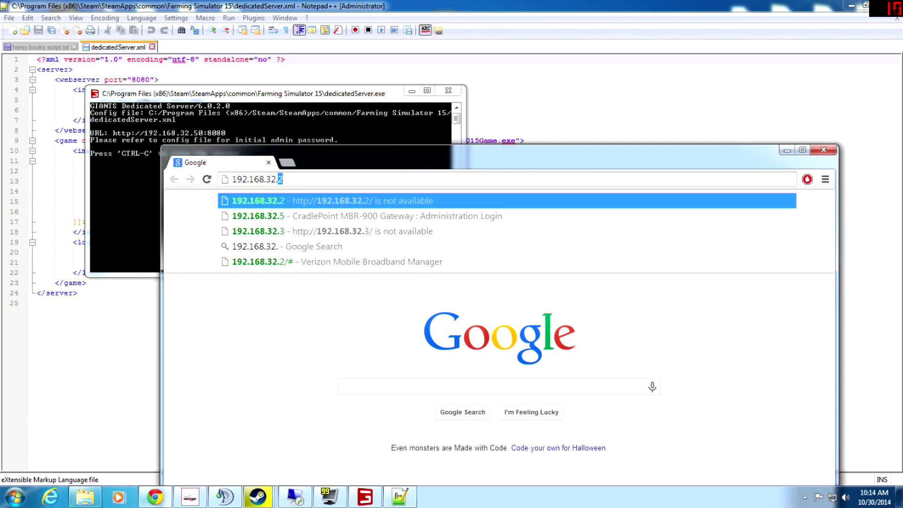
text(50)
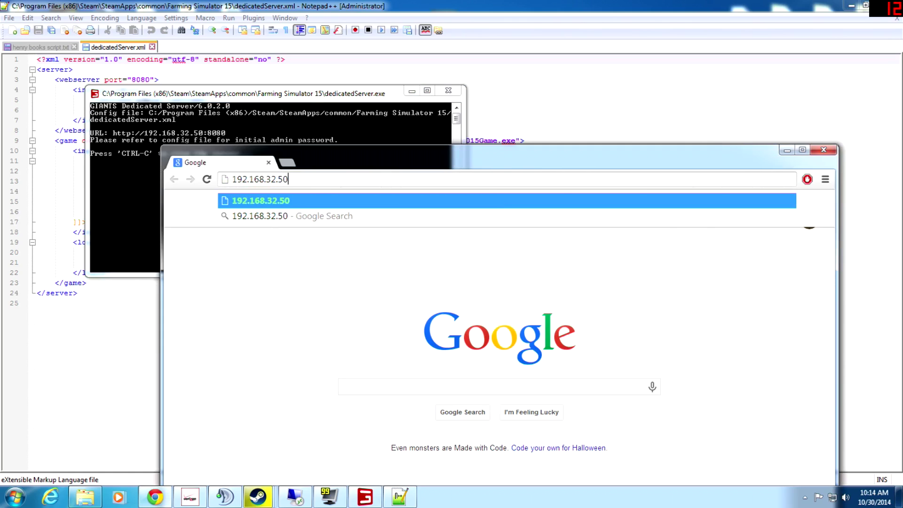
key(Return)
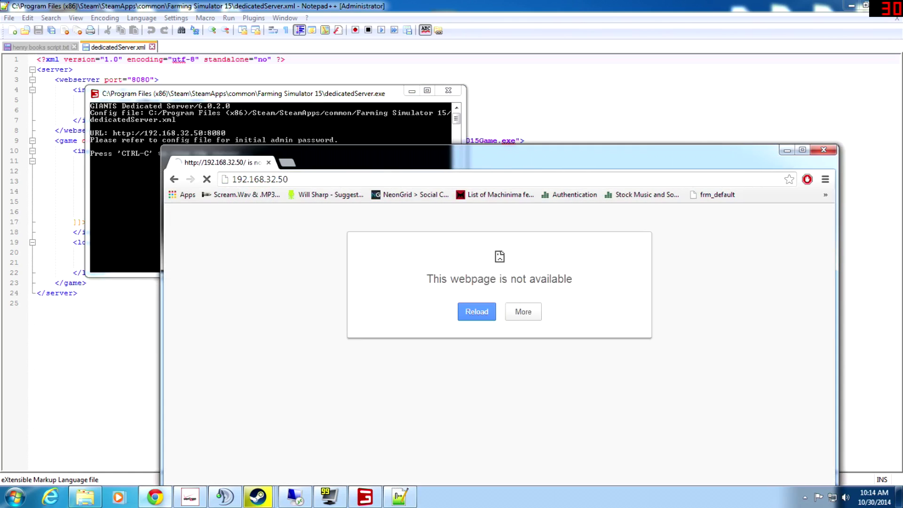
click(260, 179)
key(End)
text(:8080)
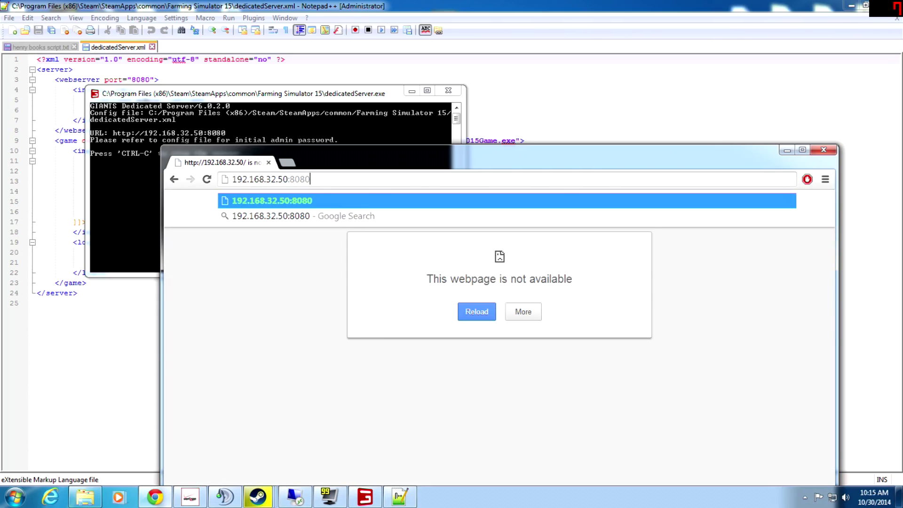
key(Return)
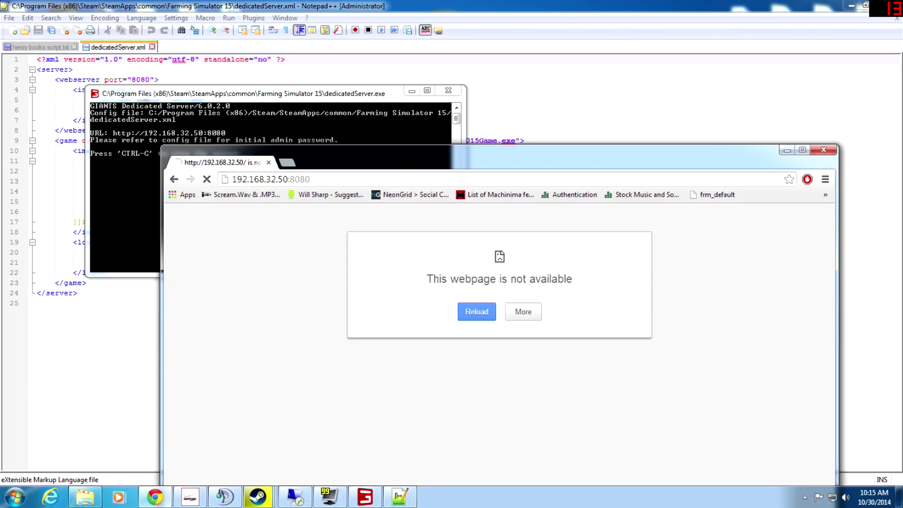
drag(519, 153, 532, 42)
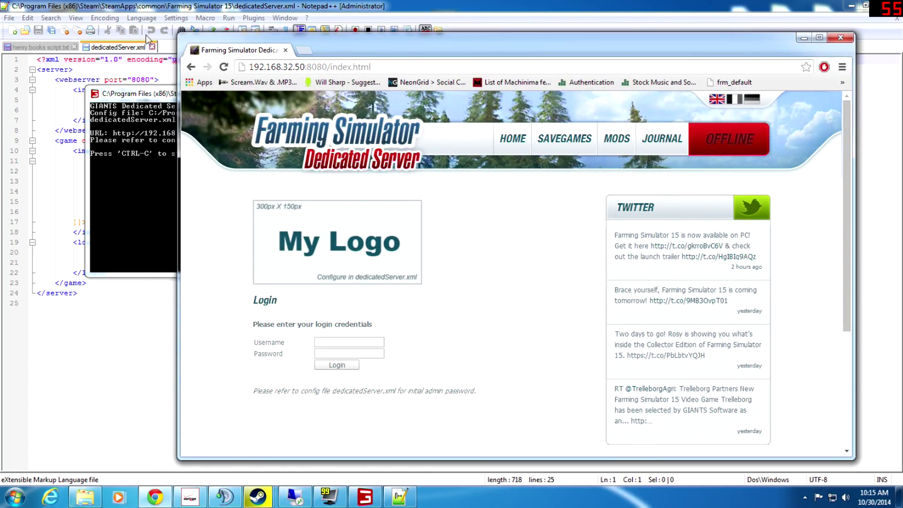
- Enter username admin and paste the initial admin password copied from dedicatedServer.xml
click(316, 342)
text(admin)
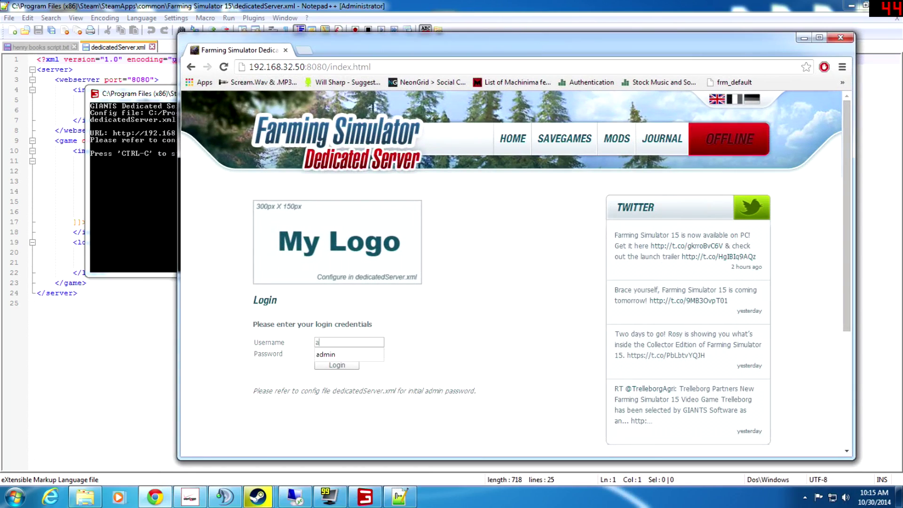
click(37, 303)
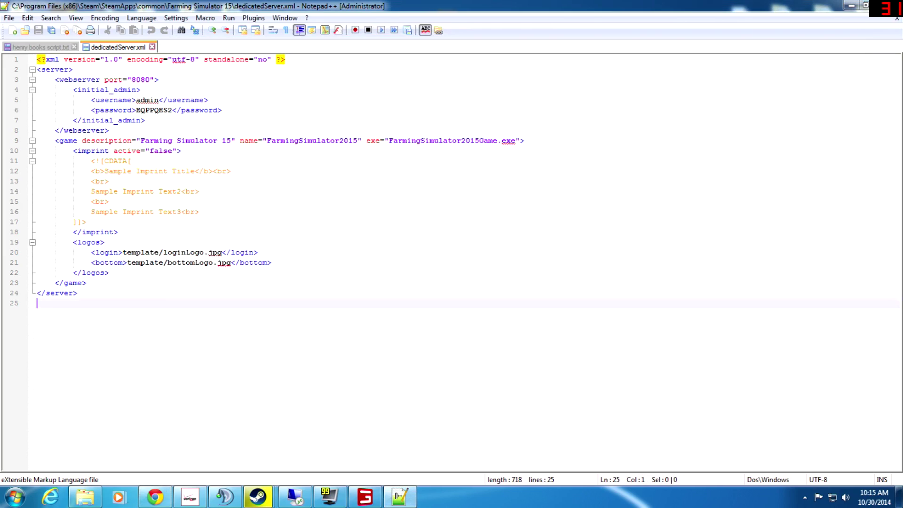
double_click(154, 110)
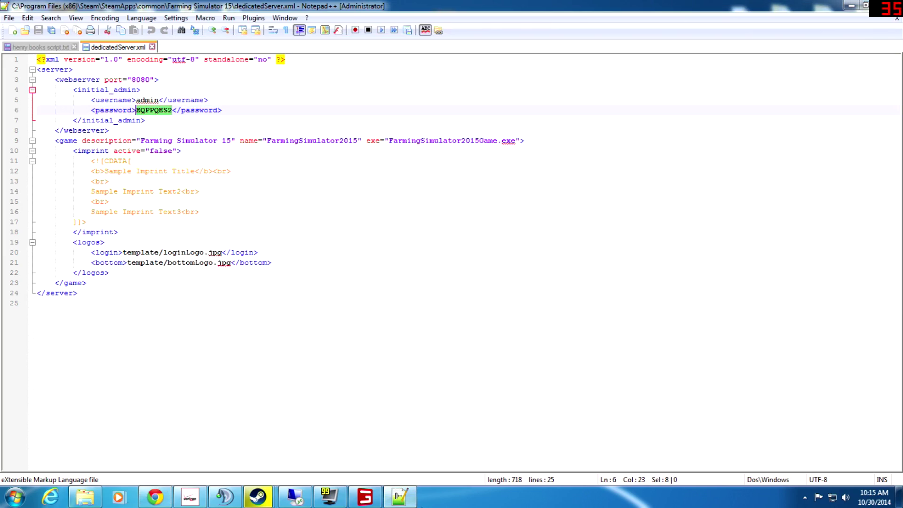
mouse_move(276, 504)
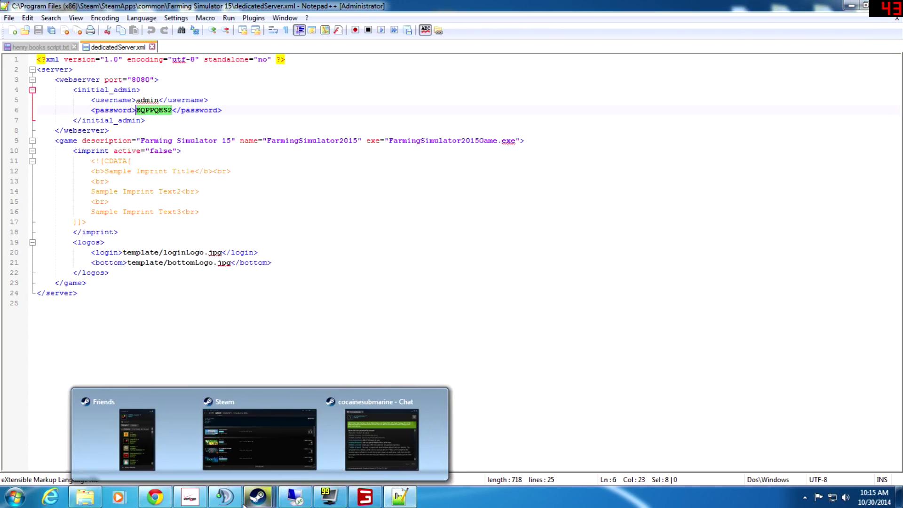
click(190, 497)
click(155, 497)
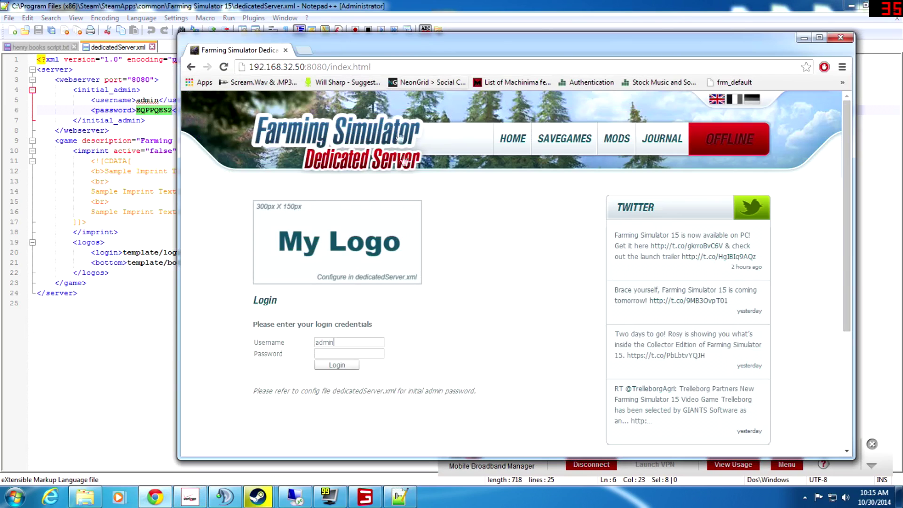
key(ctrl+v)
- Log in to the admin panel and decline Chrome's offer to save the password
click(339, 367)
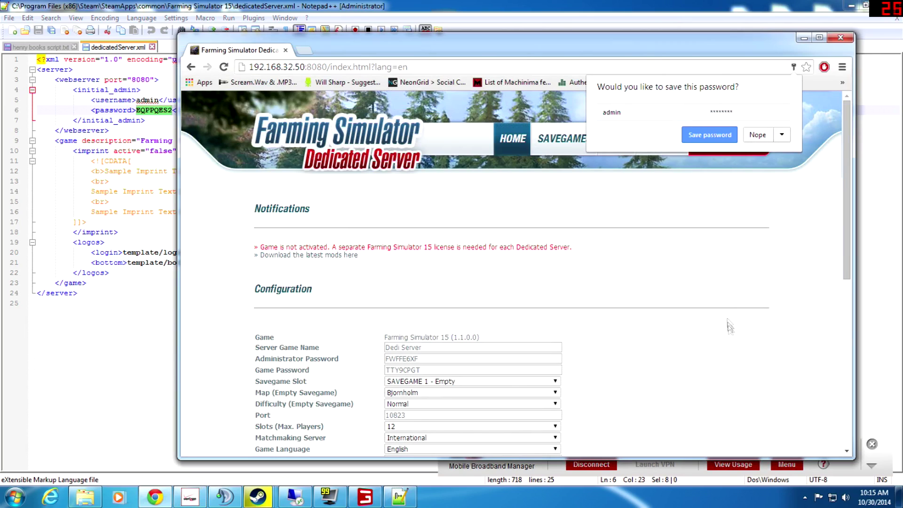
scroll(710, 305, down, 2)
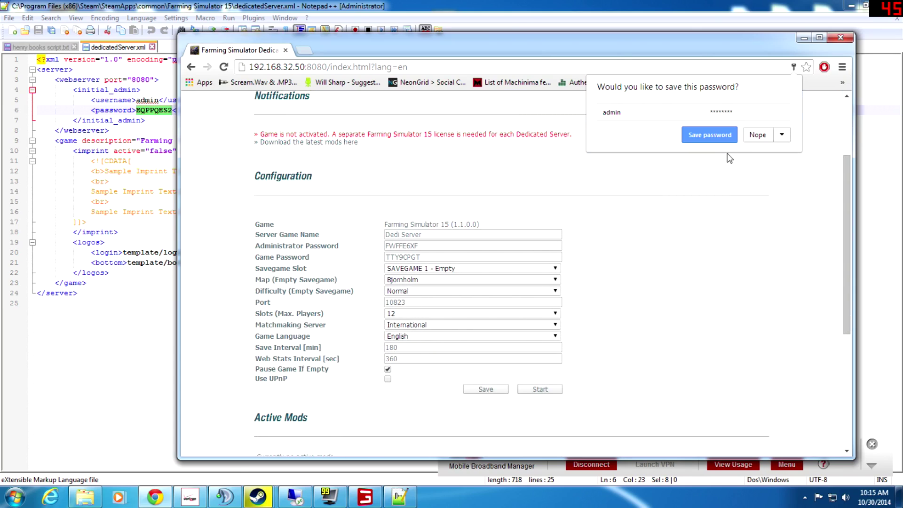
click(761, 138)
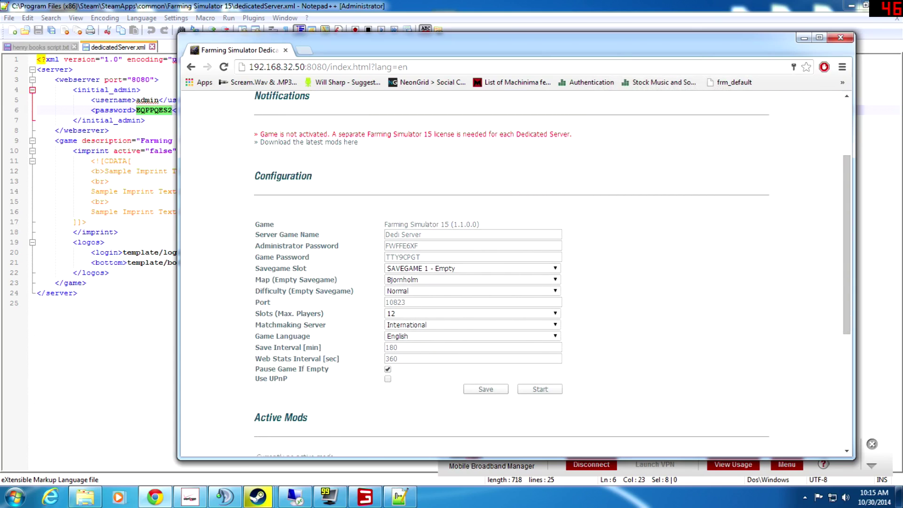
- Rename the server from Dedi Server to 'ChillBilly with tit' and enter a new administrator password
drag(422, 235, 385, 234)
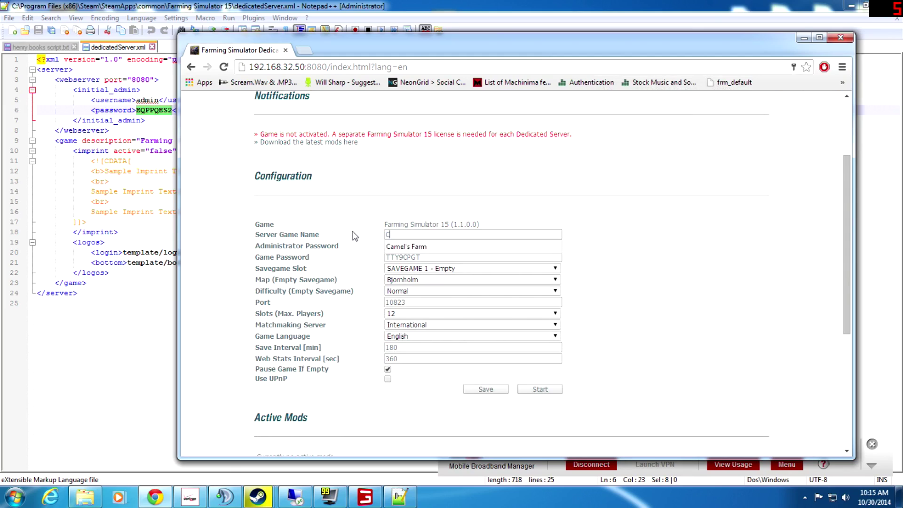
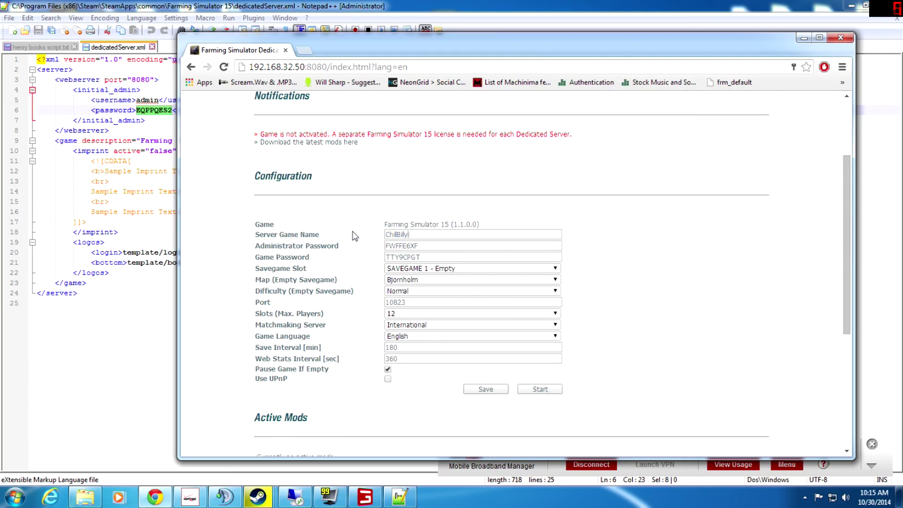
key(BackSpace)
key(Tab)
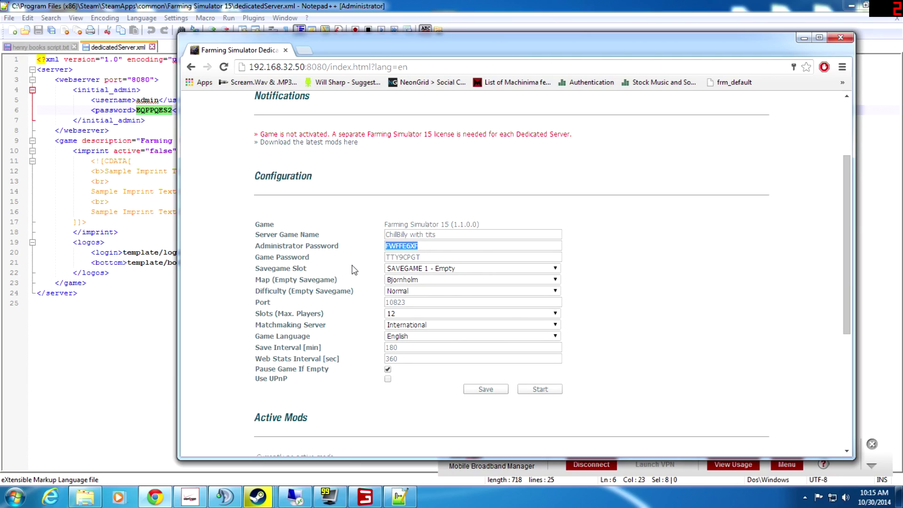
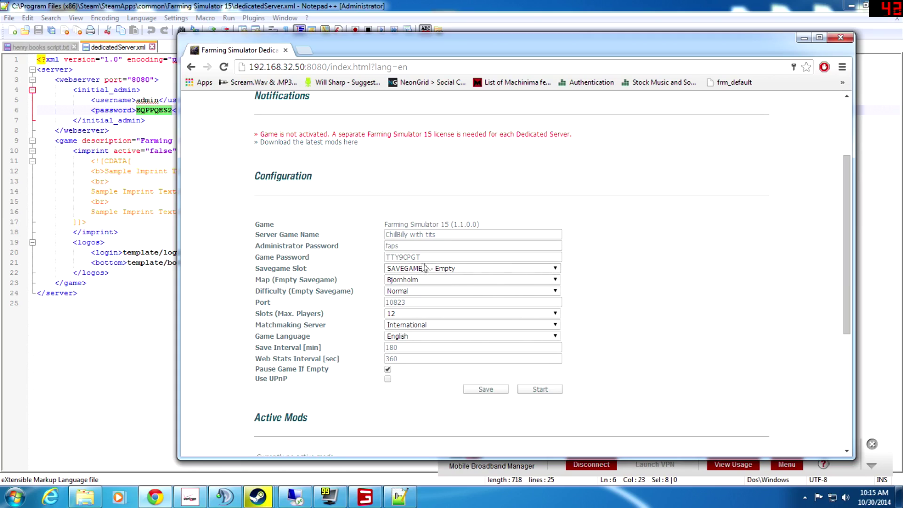
key(shift+Tab)
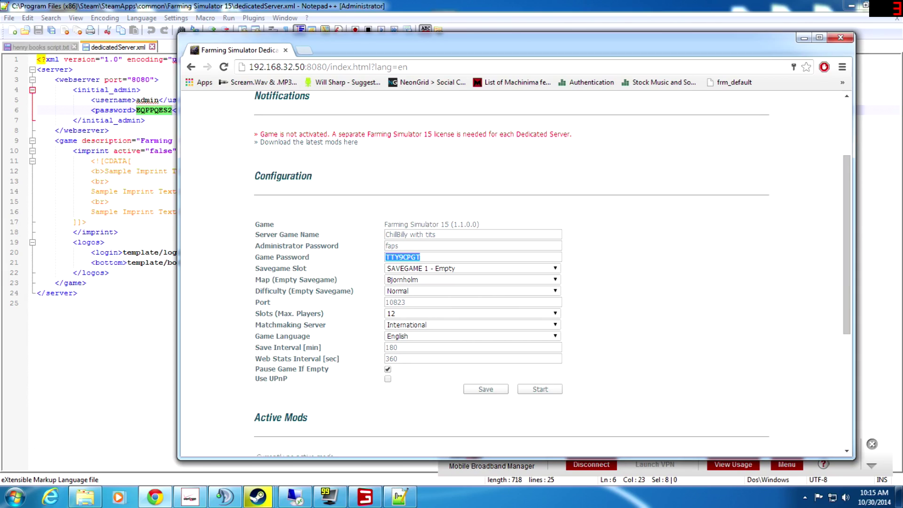
- Clear the Game Password so the server needs no join password, then close Chrome
key(BackSpace)
click(469, 257)
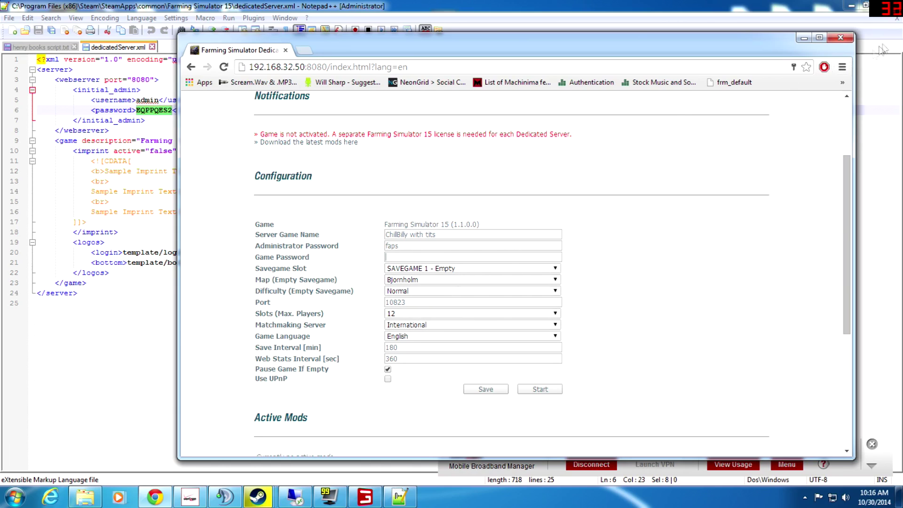
click(841, 38)
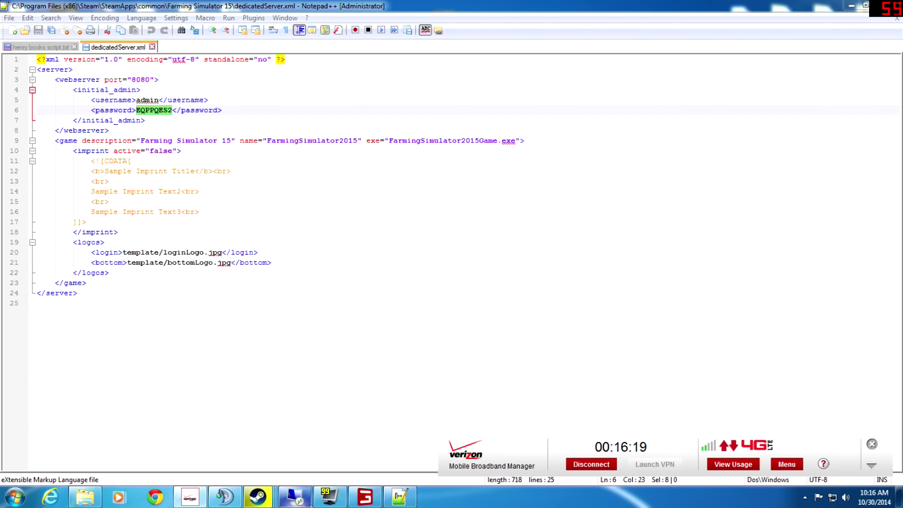
- Stop the dedicated server by closing its console, and minimise Notepad++
click(365, 496)
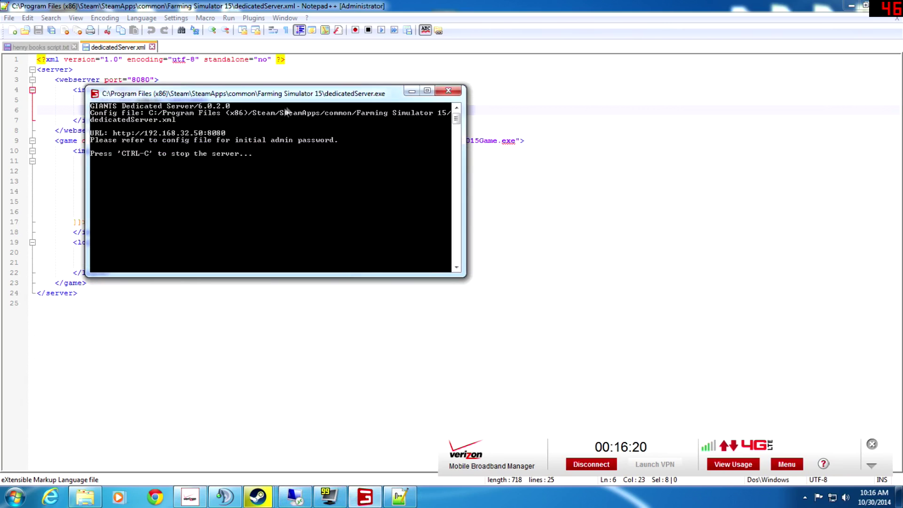
click(449, 90)
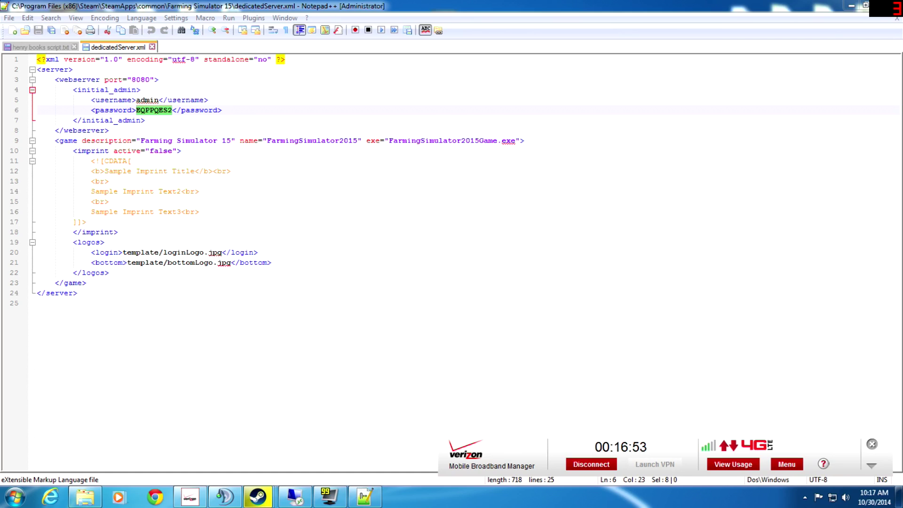
click(852, 6)
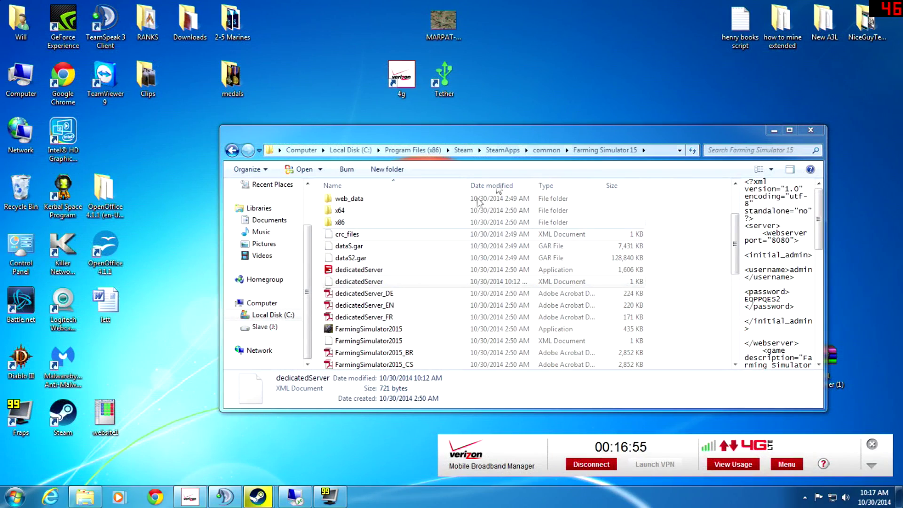
- Close the Farming Simulator 15 Explorer window
click(810, 130)
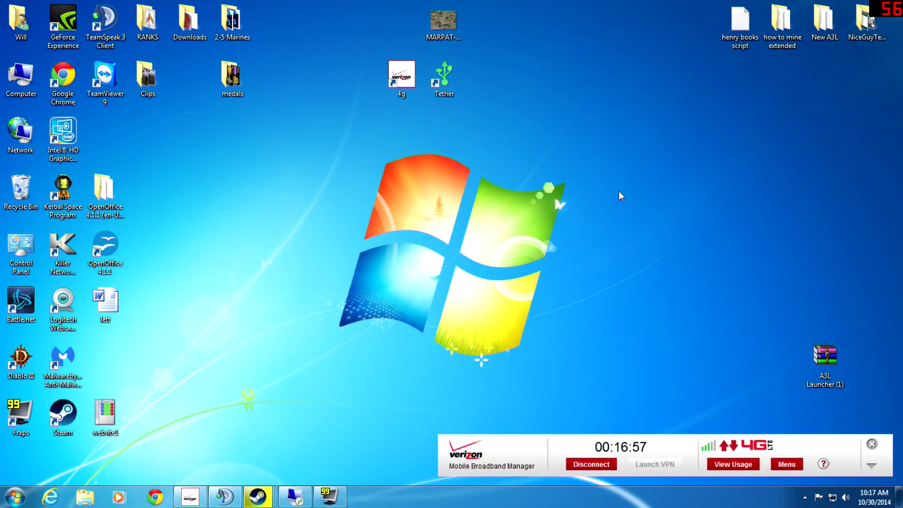